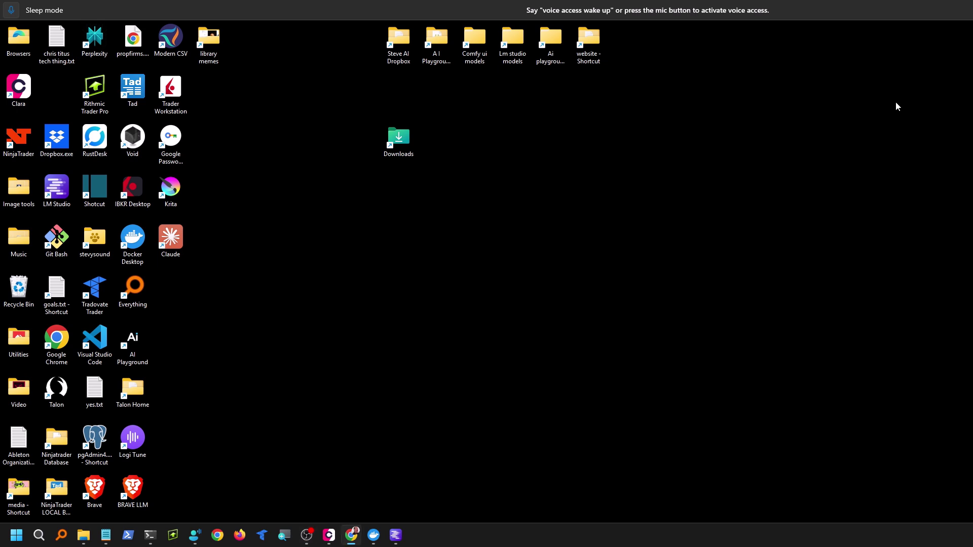
- Launch Clara in a maximized window and accept the available container updates
double_click(22, 88)
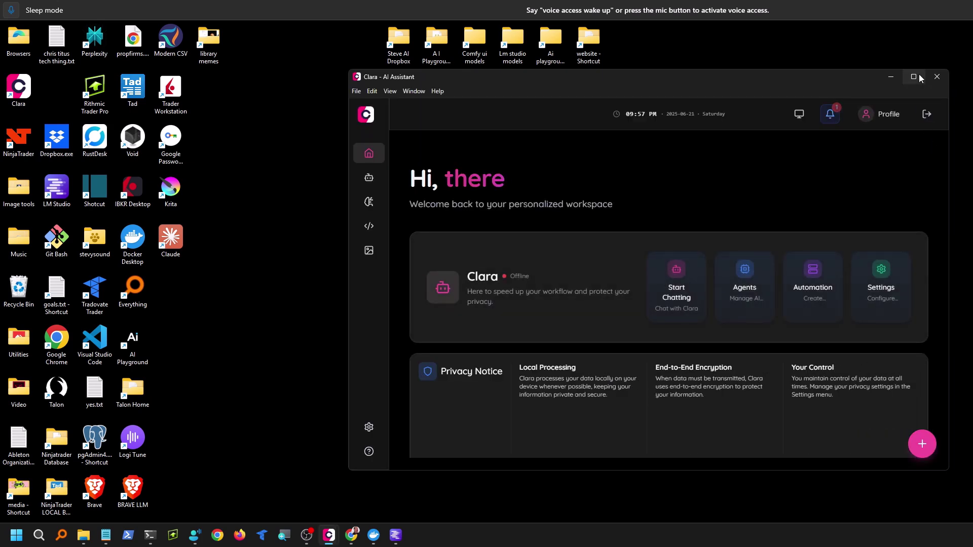
mouse_move(915, 77)
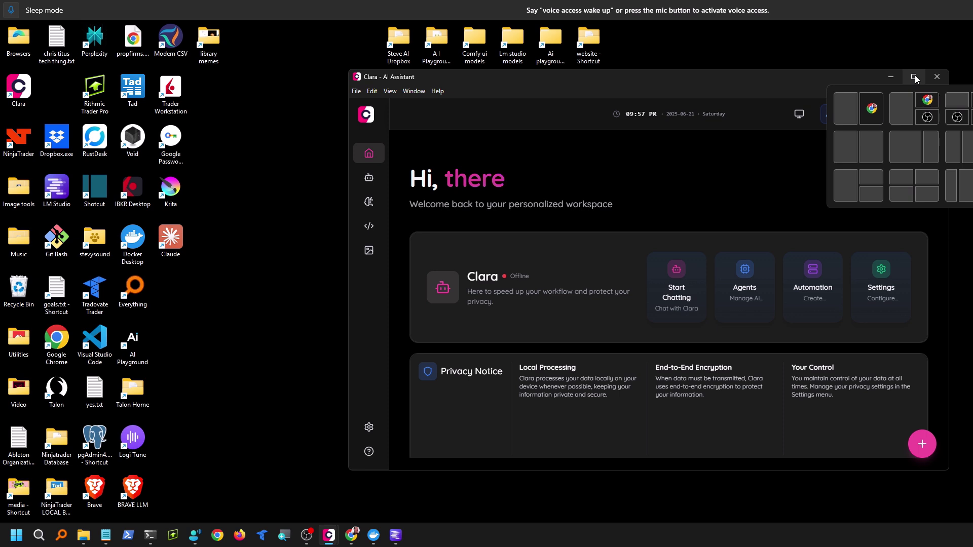
click(914, 77)
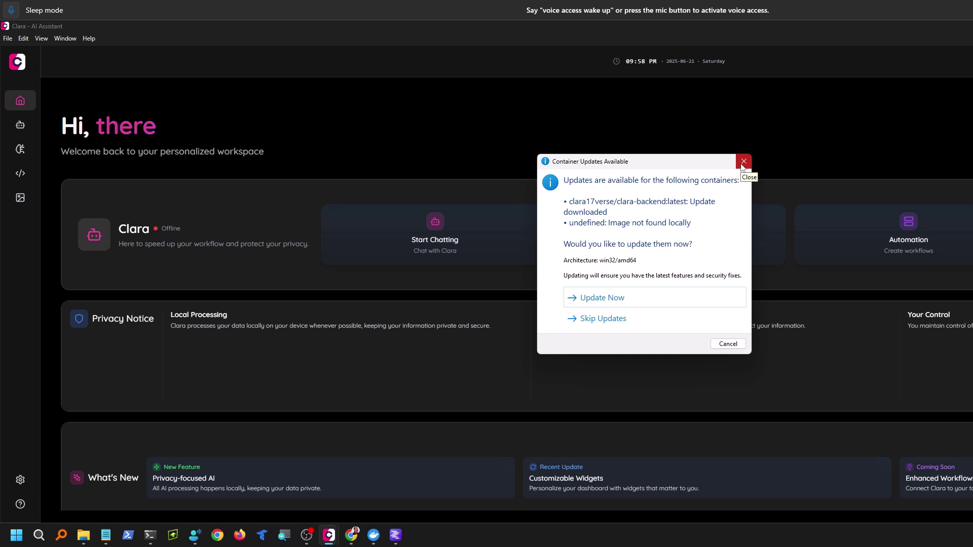
click(582, 298)
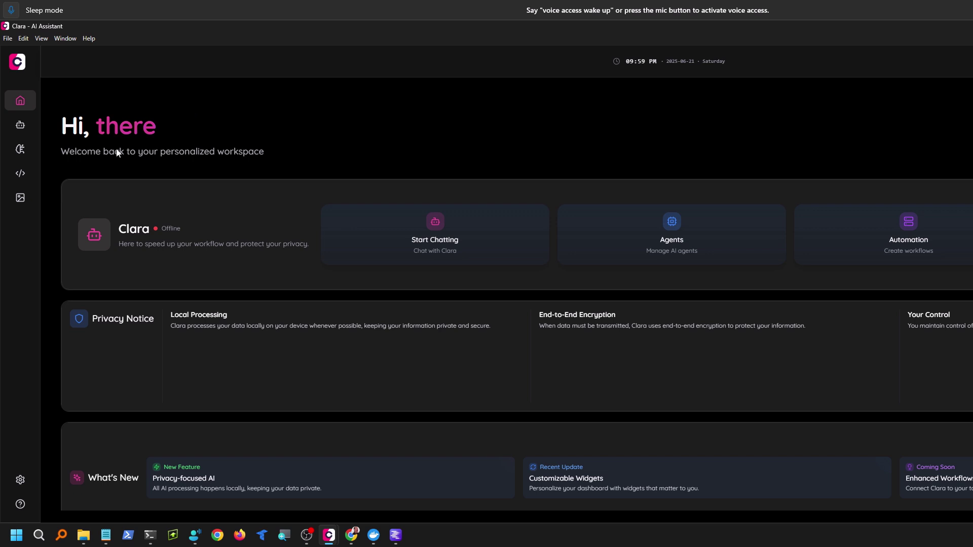
- Review the AI Services, Local Models and Extensions sections of Clara's settings, finishing on Local Models
mouse_move(10, 435)
click(23, 482)
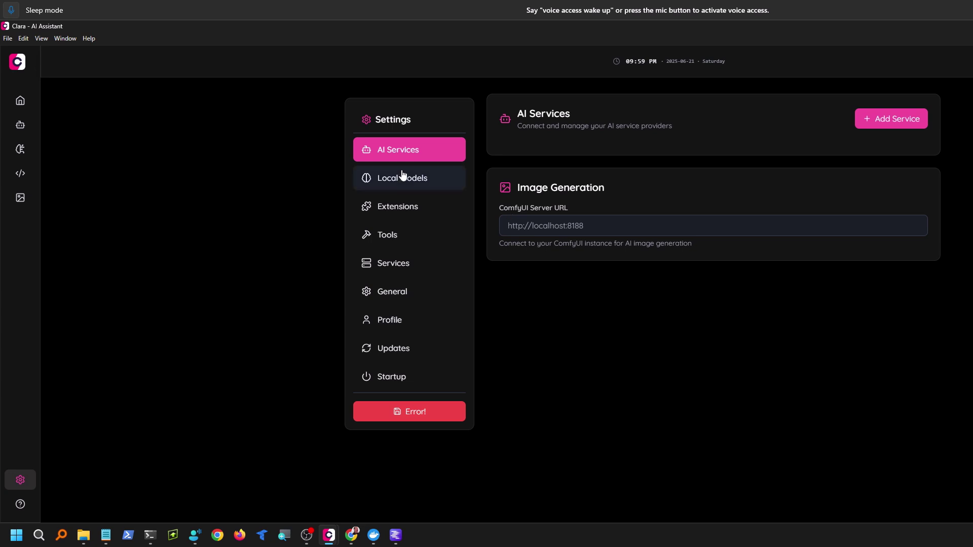
click(403, 179)
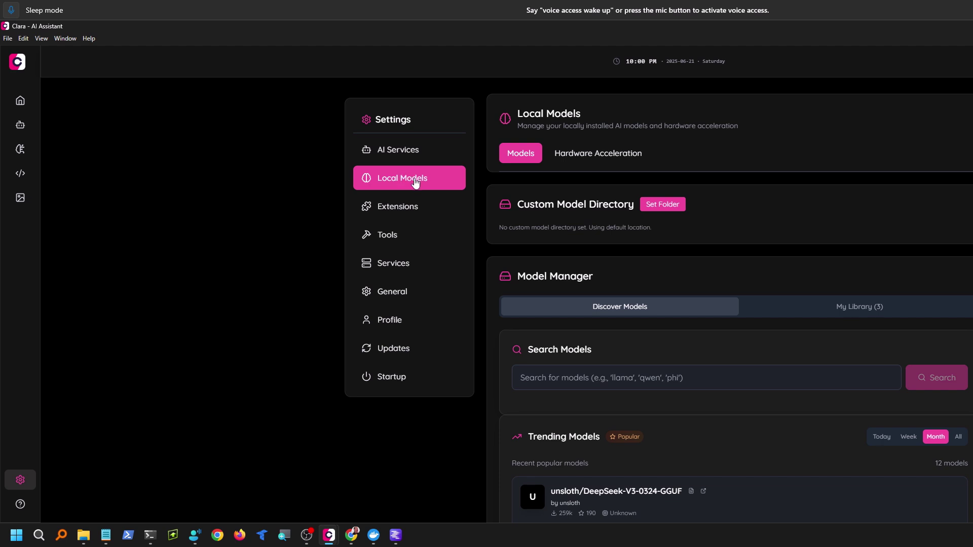
click(420, 154)
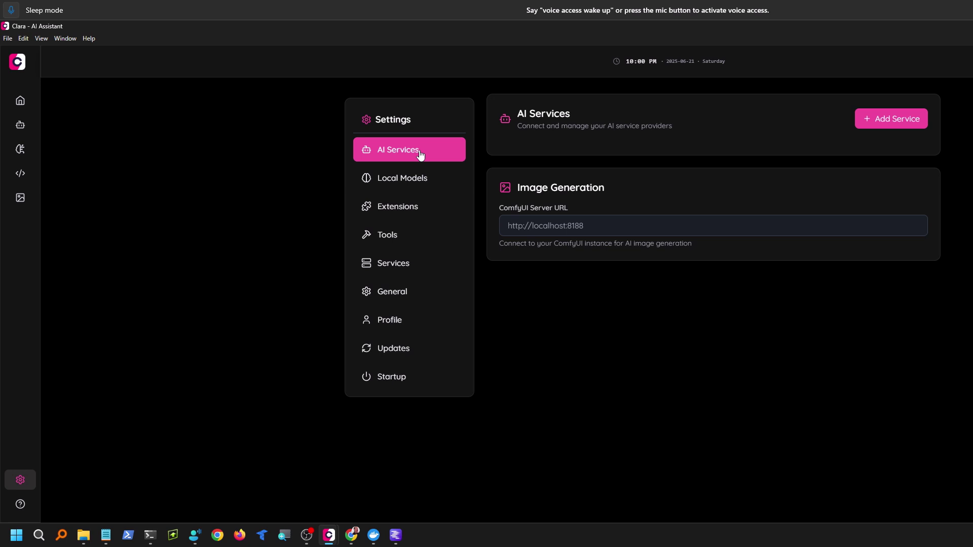
click(398, 181)
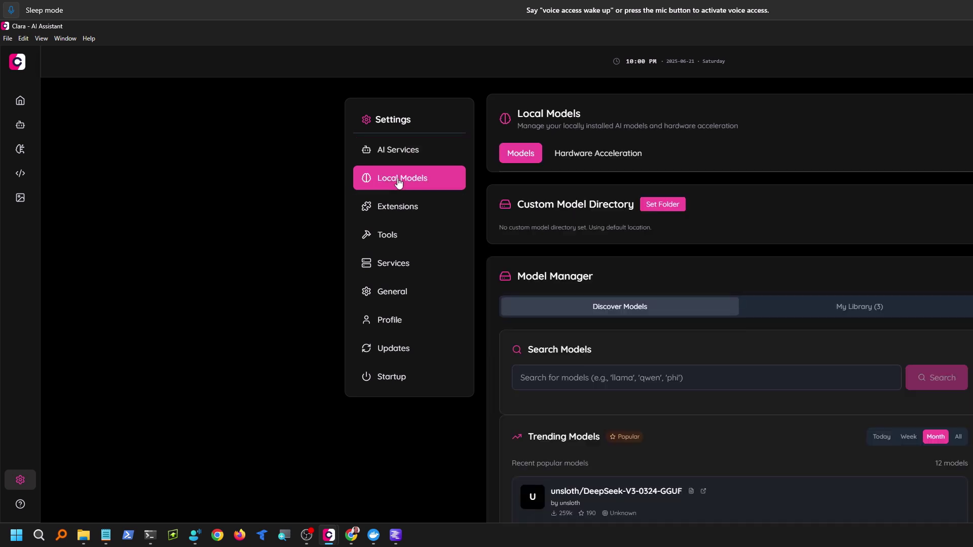
click(389, 210)
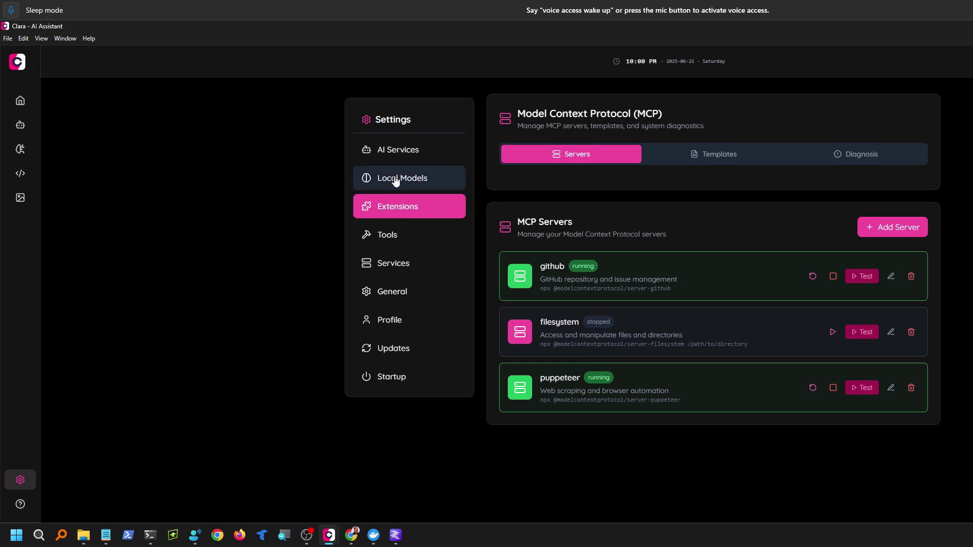
click(399, 158)
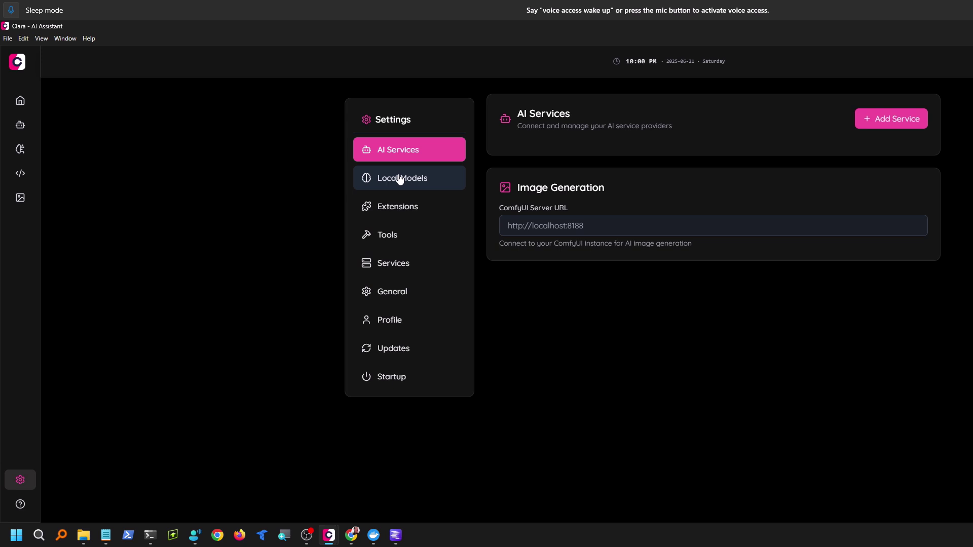
click(400, 179)
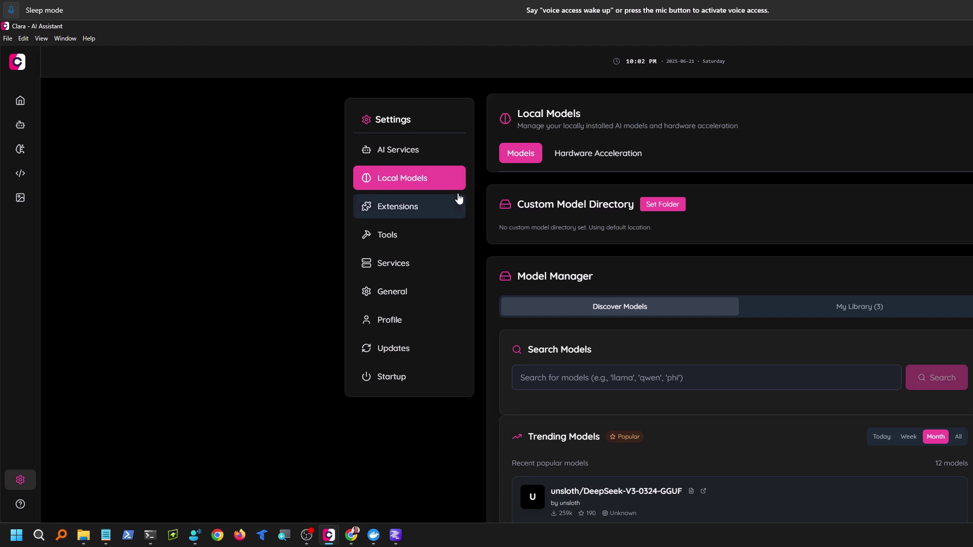
- View the dashboard, then open the chat and follow its link to the Model Manager
mouse_move(21, 102)
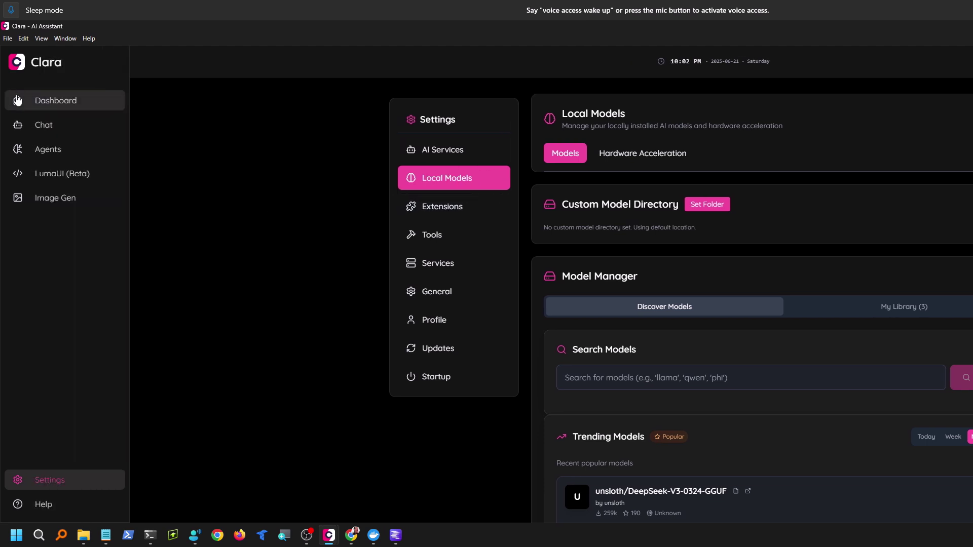
click(22, 107)
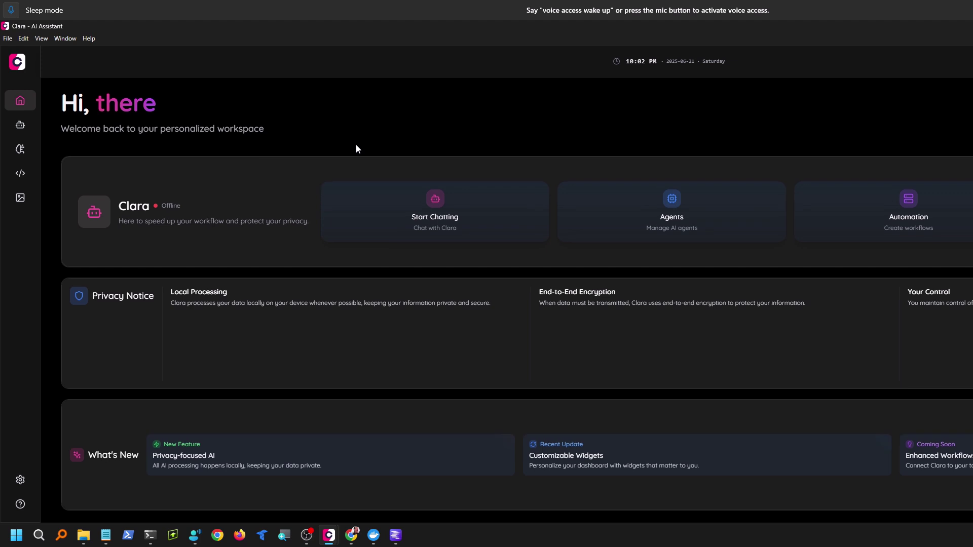
scroll(356, 149, up, 1)
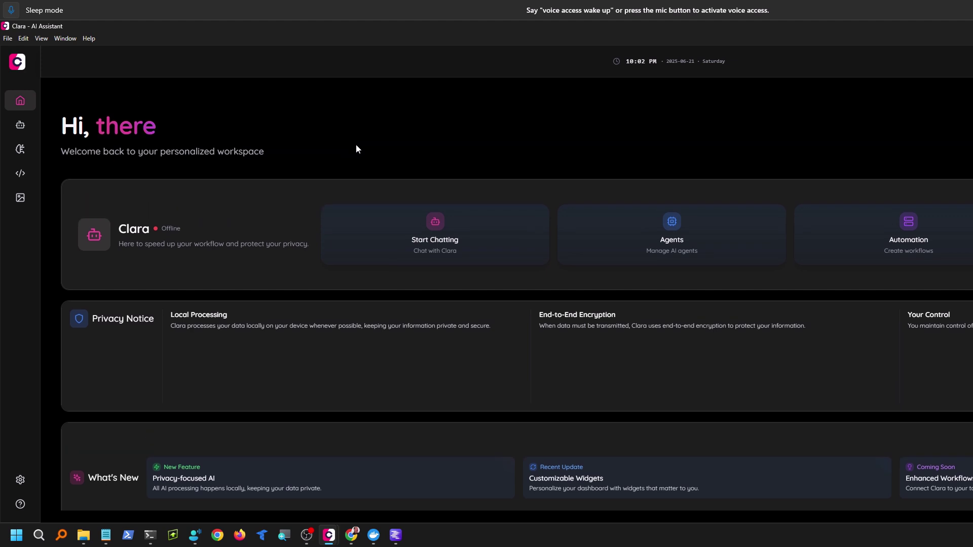
click(24, 130)
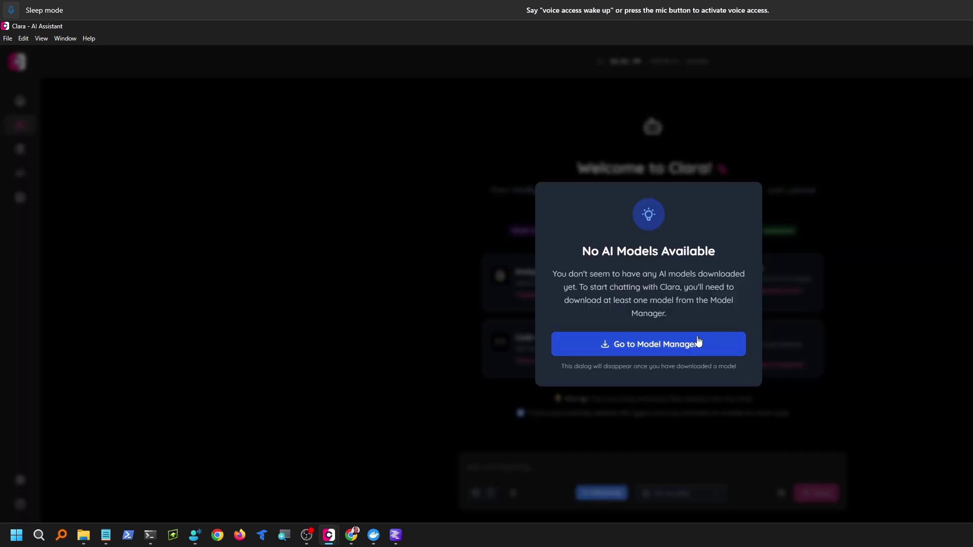
click(692, 349)
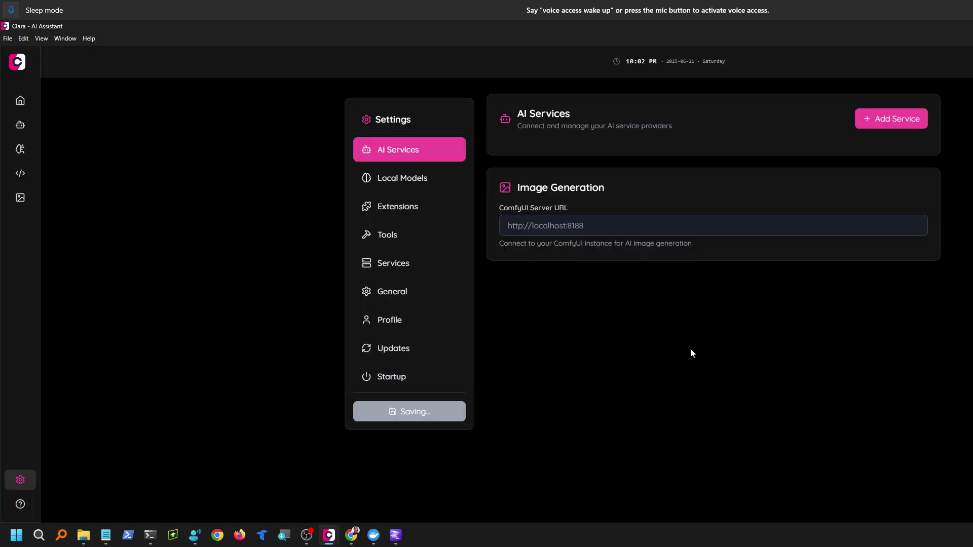
- Reopen the chat, follow its model link again, and check the Local Models and Extensions settings
mouse_move(17, 102)
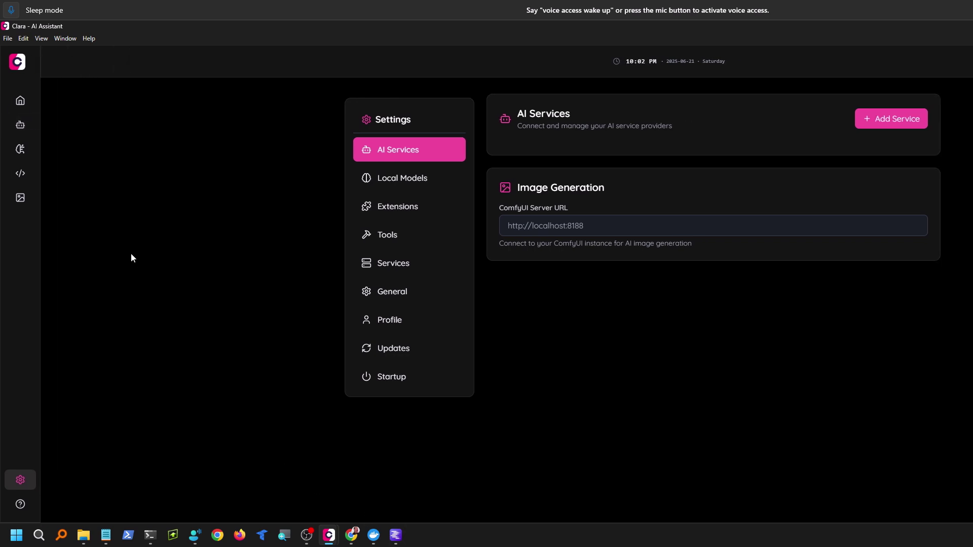
mouse_move(27, 131)
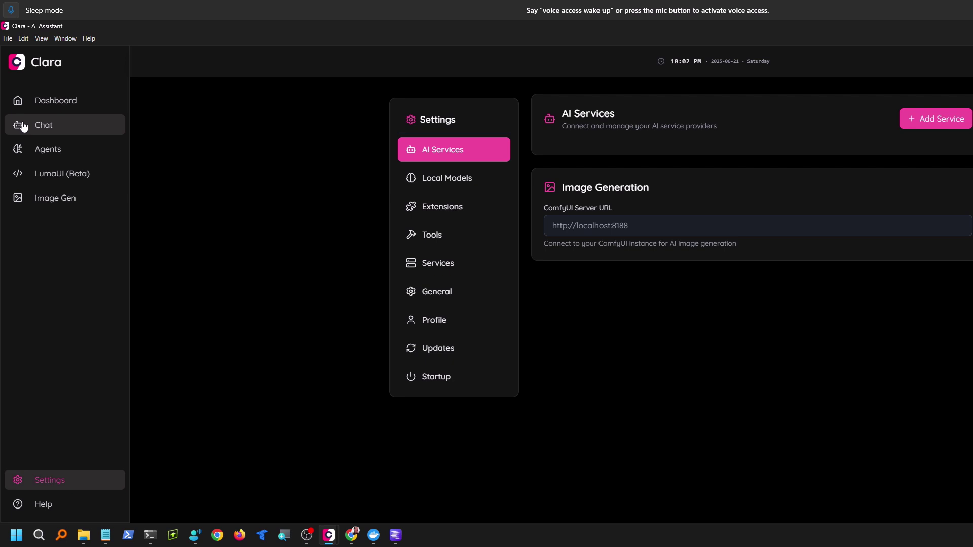
click(23, 125)
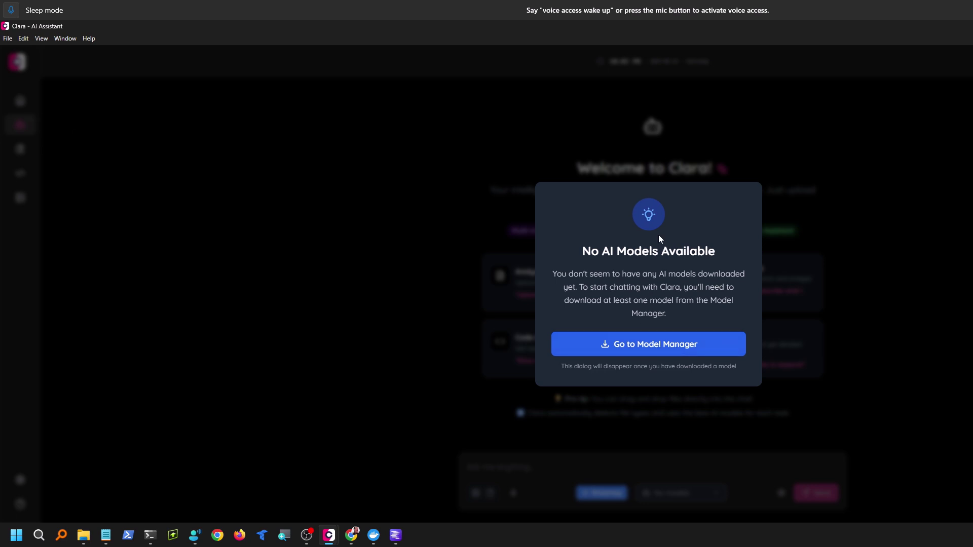
click(659, 348)
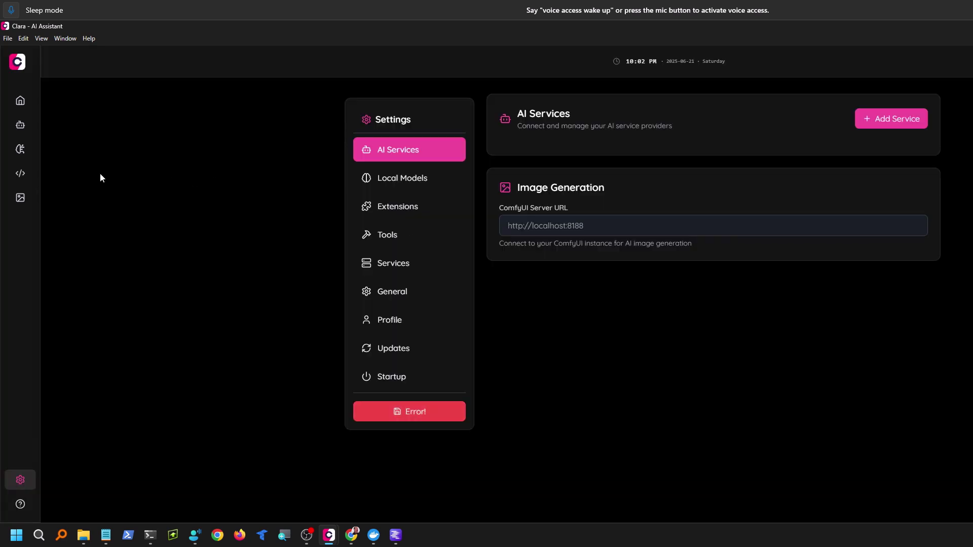
click(399, 172)
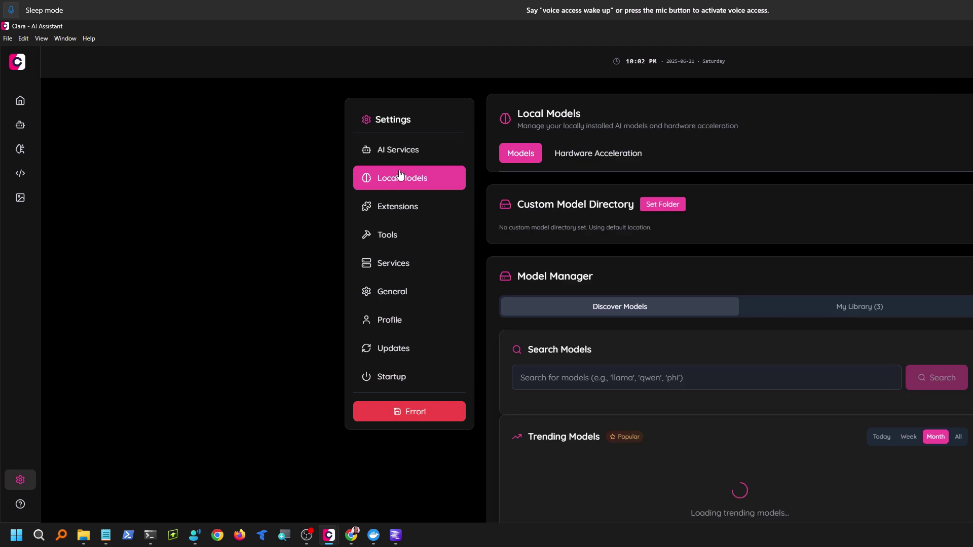
click(400, 209)
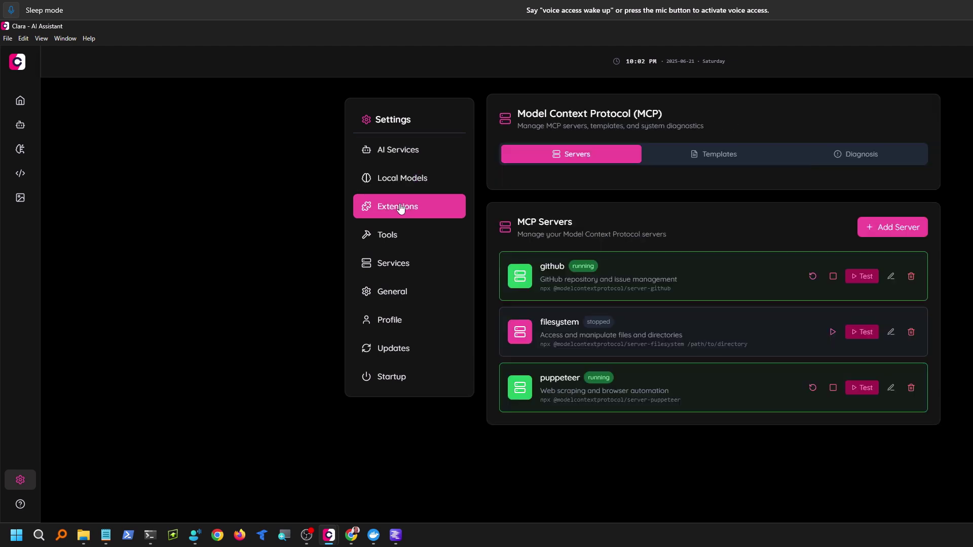
click(423, 179)
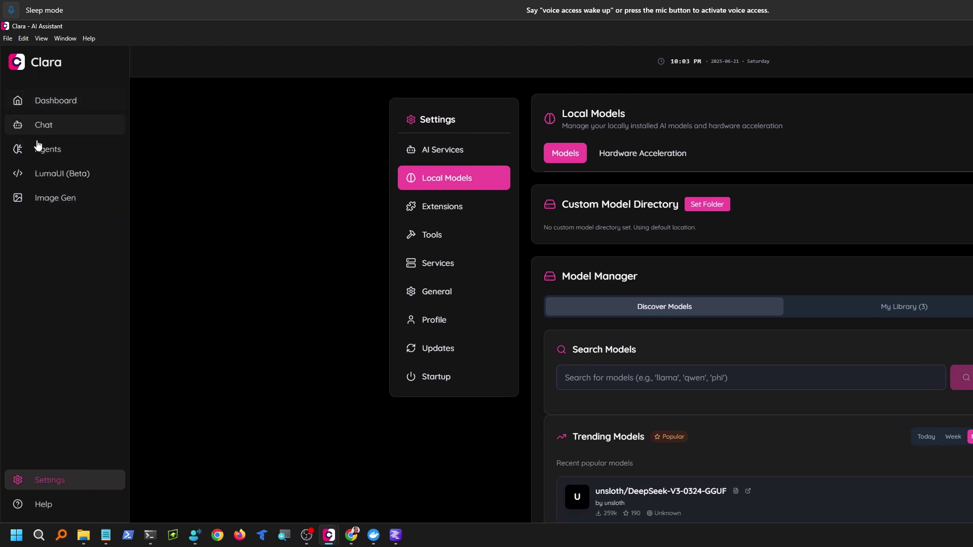
- View the Agent Studio with its node library and the LumaUI project page
click(37, 152)
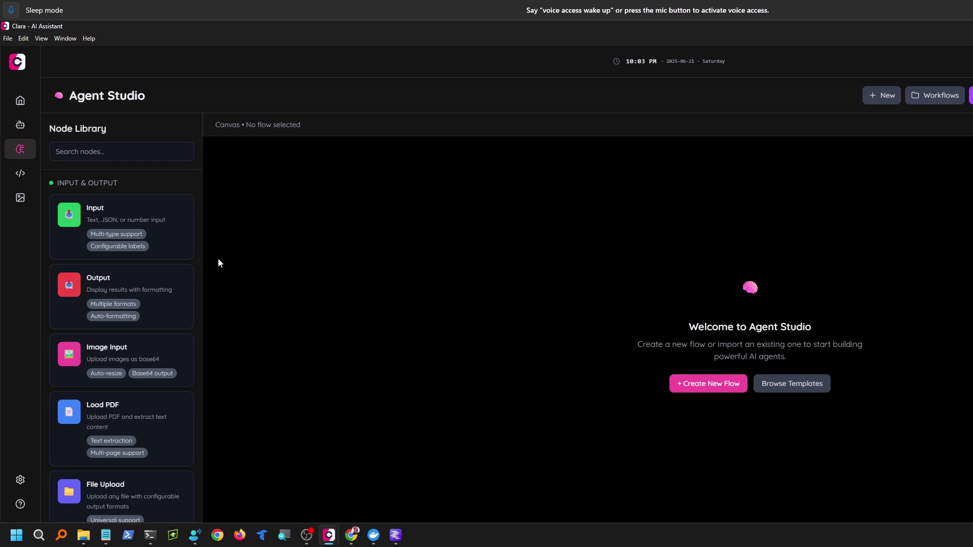
mouse_move(13, 197)
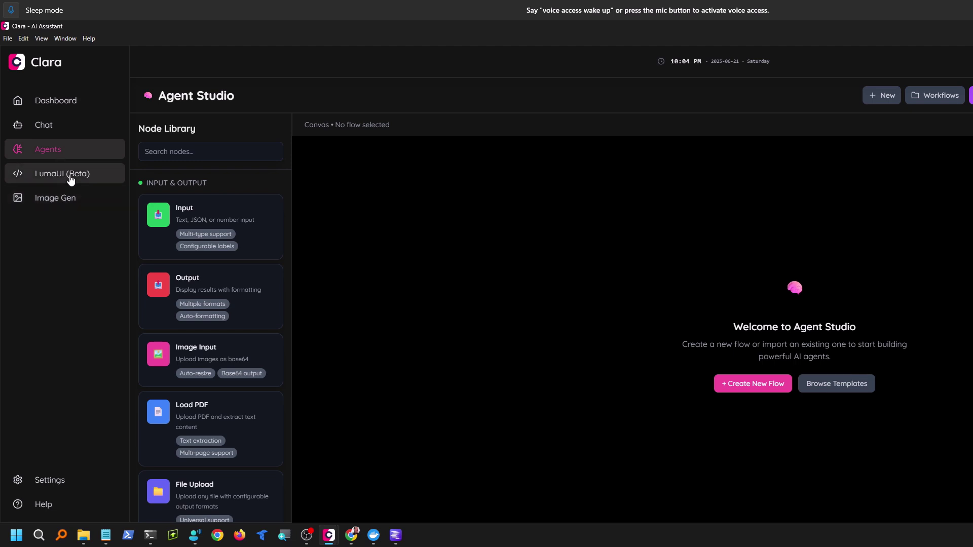
click(70, 178)
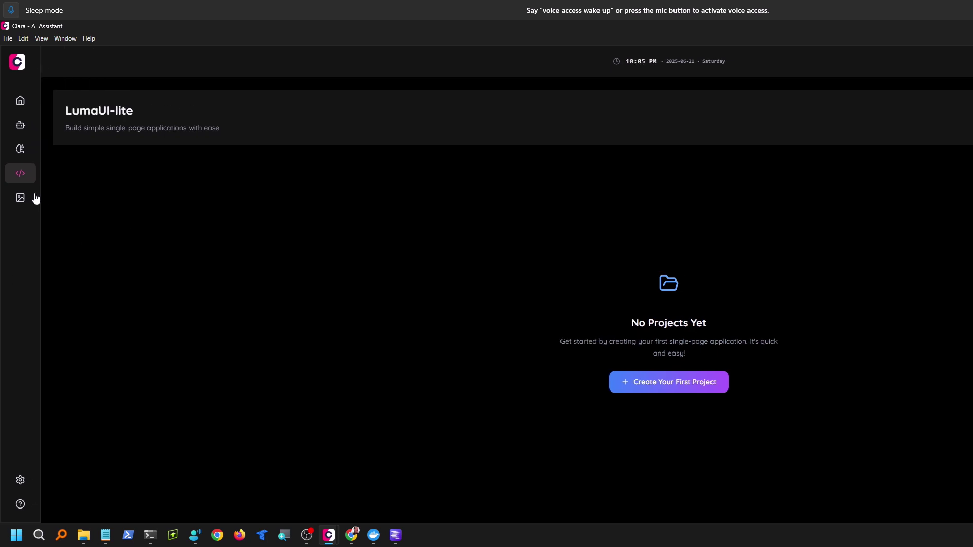
mouse_move(27, 219)
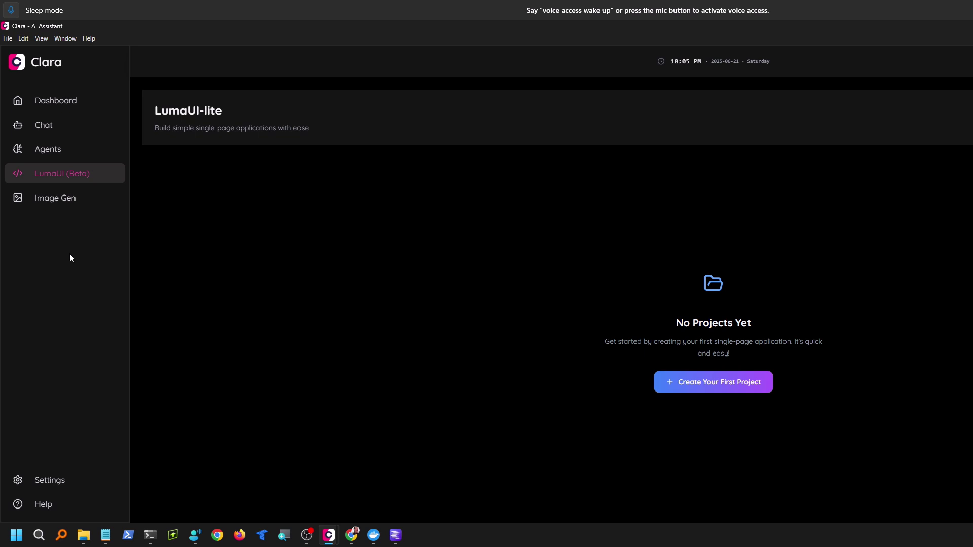
- Browse the MCP server templates in the Extensions settings, from Remote MCP Server through to Slack
click(56, 480)
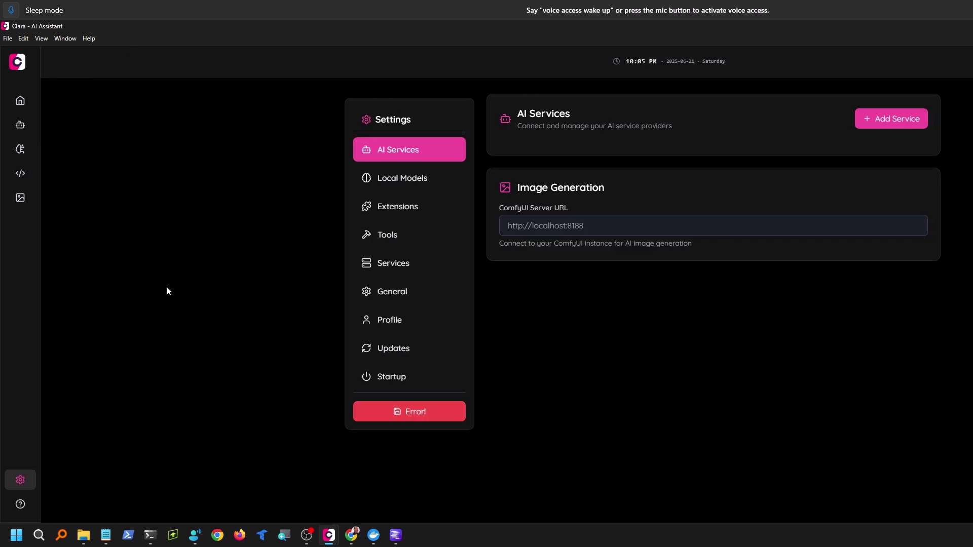
click(388, 213)
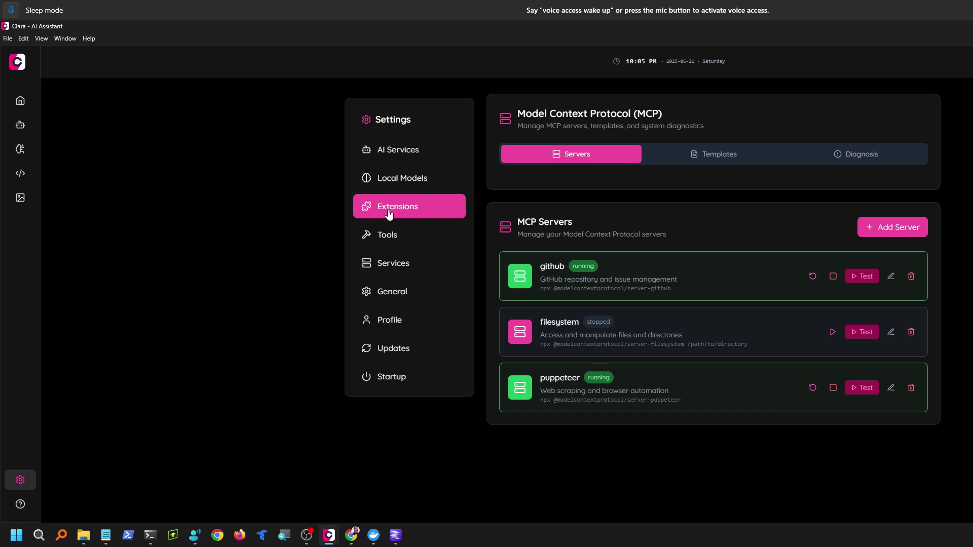
click(739, 158)
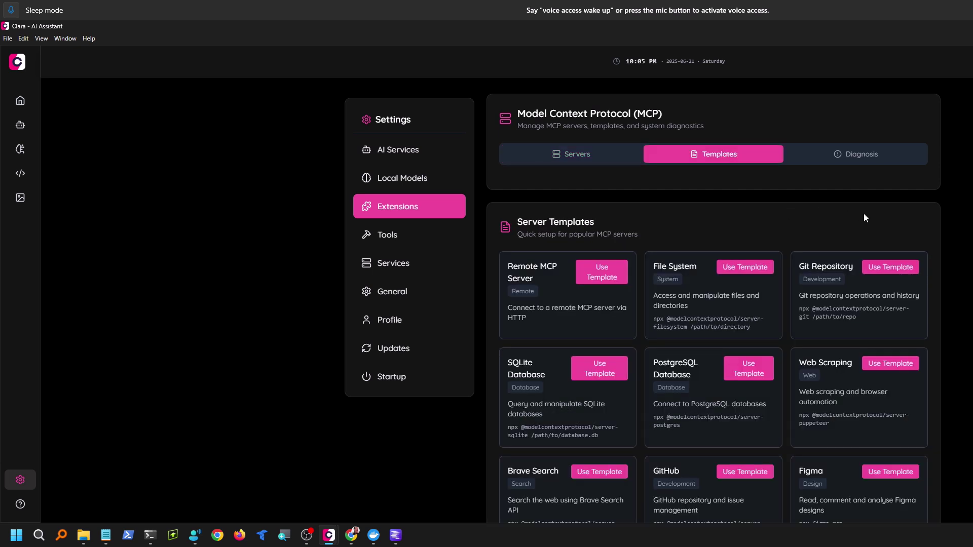
scroll(887, 205, down, 3)
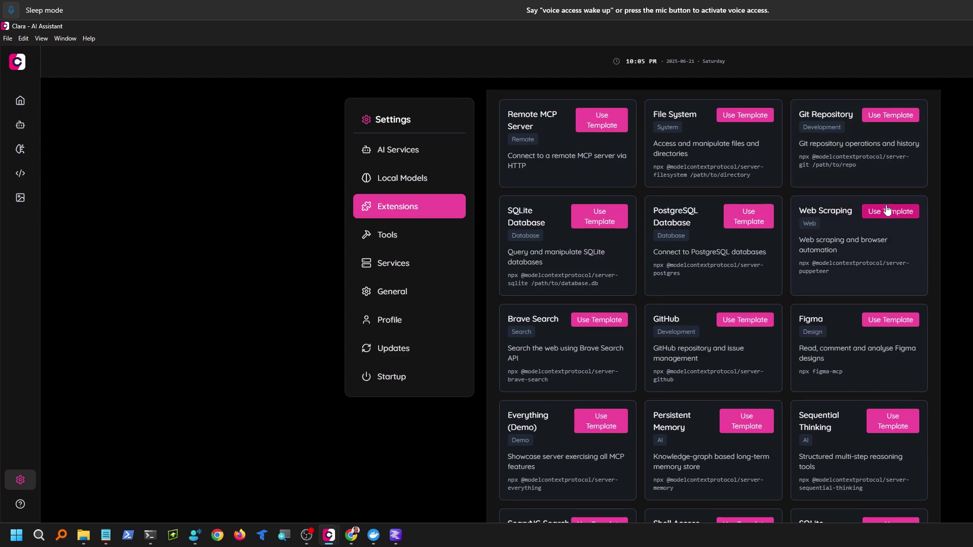
scroll(887, 210, down, 1)
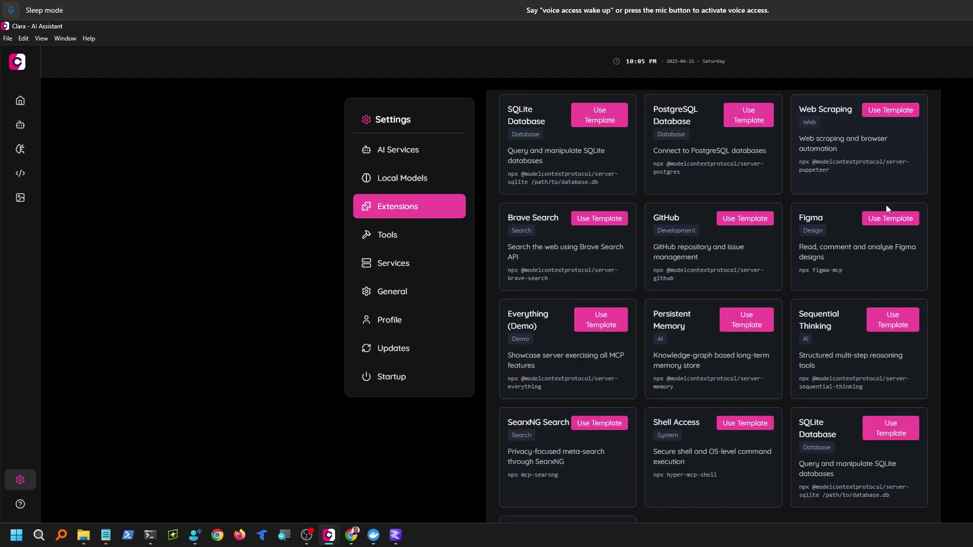
scroll(885, 204, down, 3)
scroll(886, 204, up, 5)
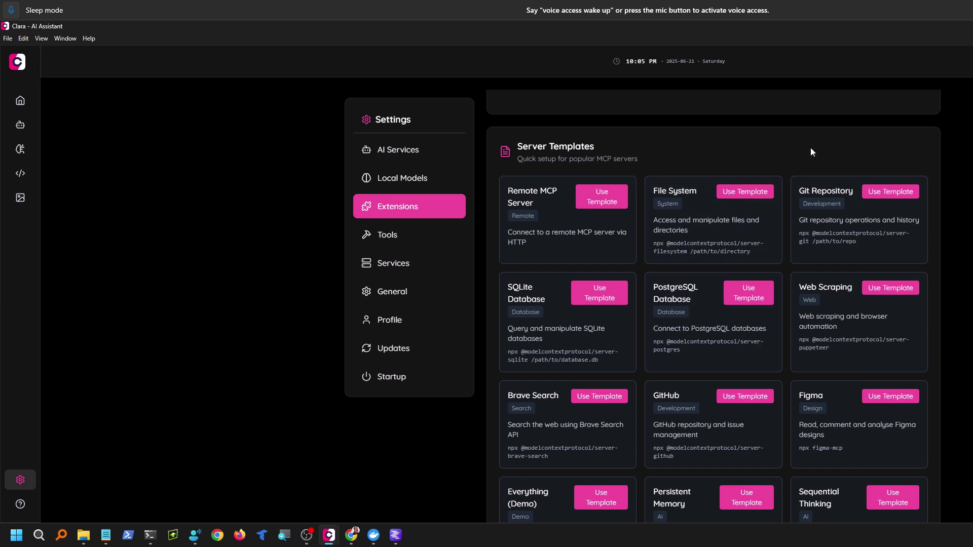
scroll(811, 151, down, 2)
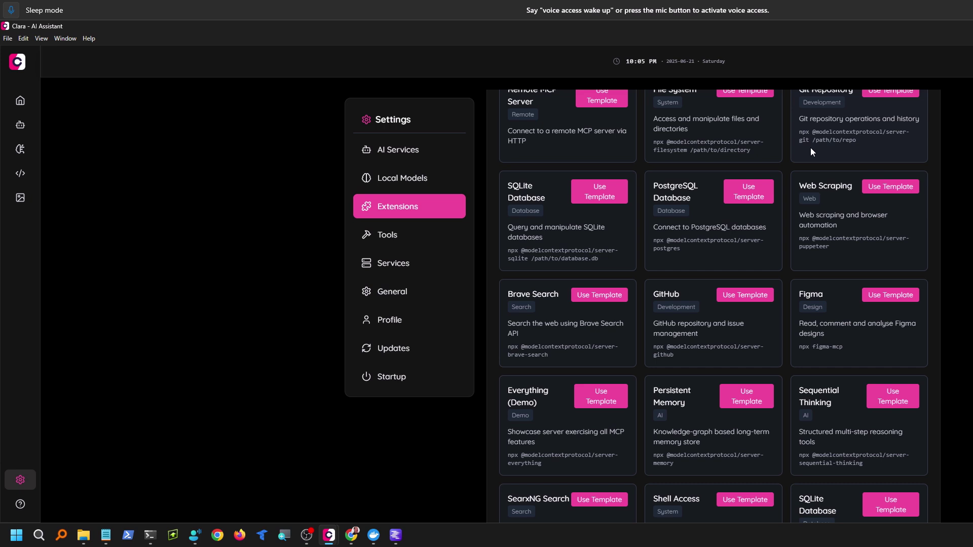
scroll(810, 150, down, 1)
scroll(810, 148, down, 1)
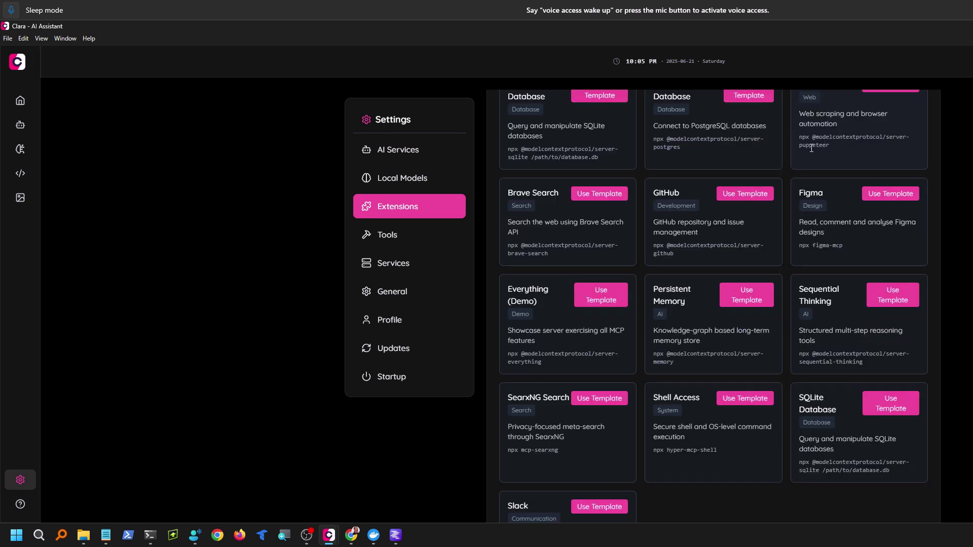
- View the remaining MCP server templates and the Tools settings, including the tool templates and the custom tool creation form
scroll(811, 148, down, 1)
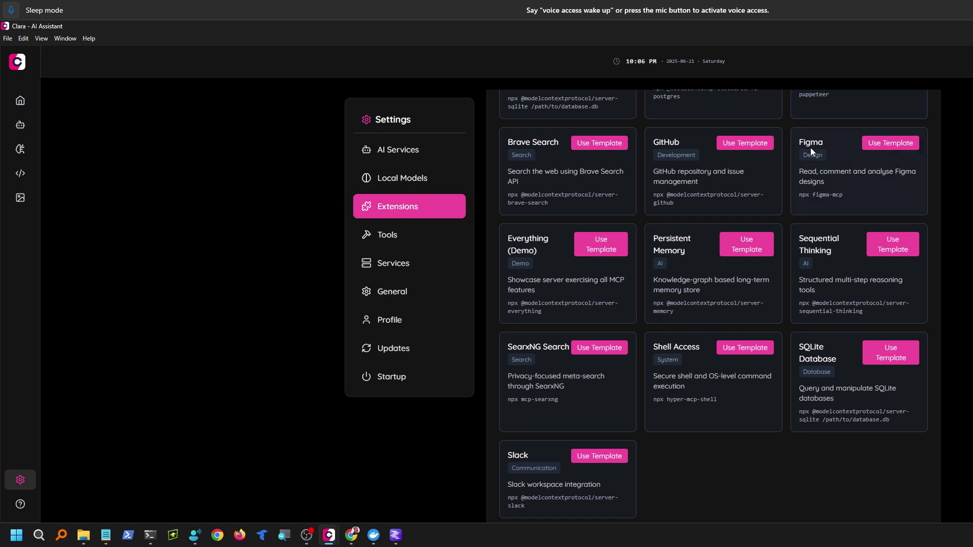
scroll(810, 147, down, 1)
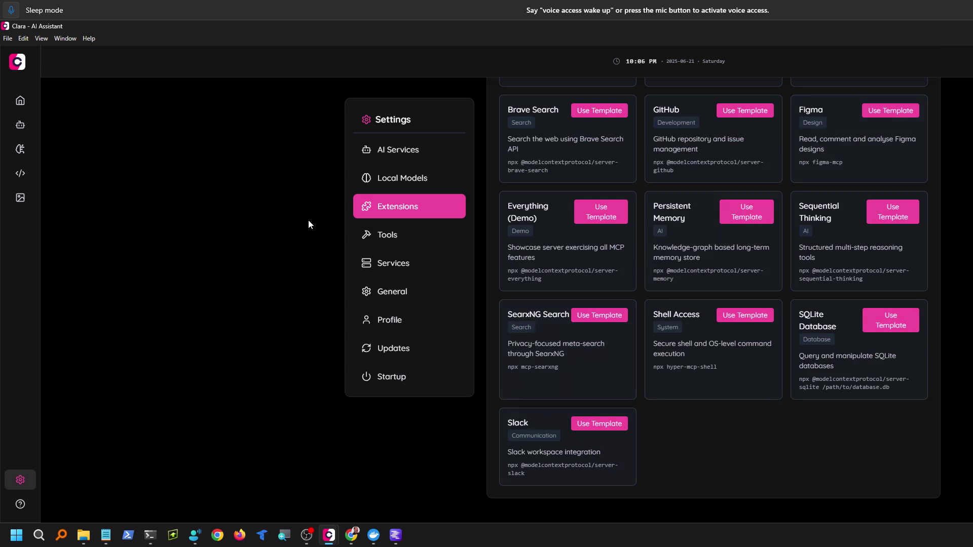
click(380, 237)
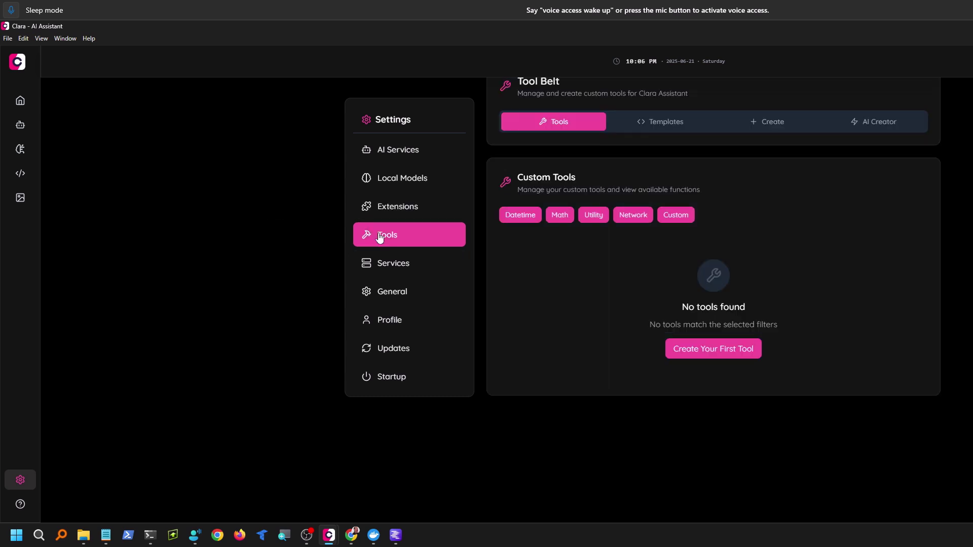
click(680, 122)
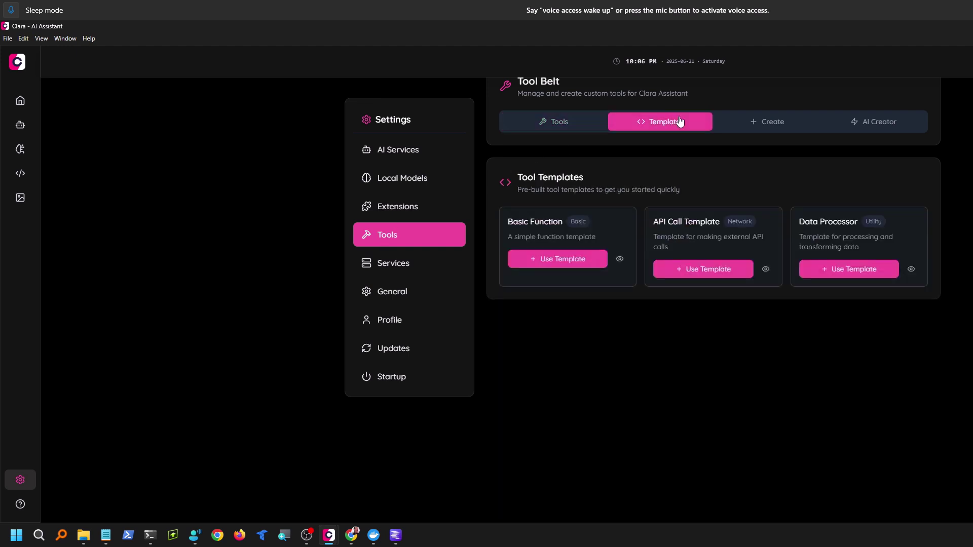
click(777, 126)
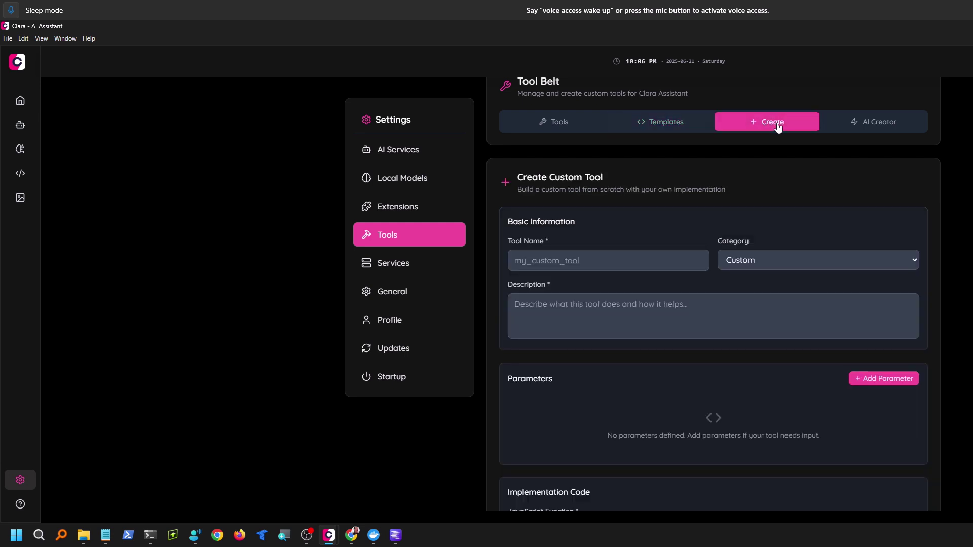
- Try to start the n8n Workflows service in the Services settings, and check the LLM Service (Llama-swap) section
click(399, 264)
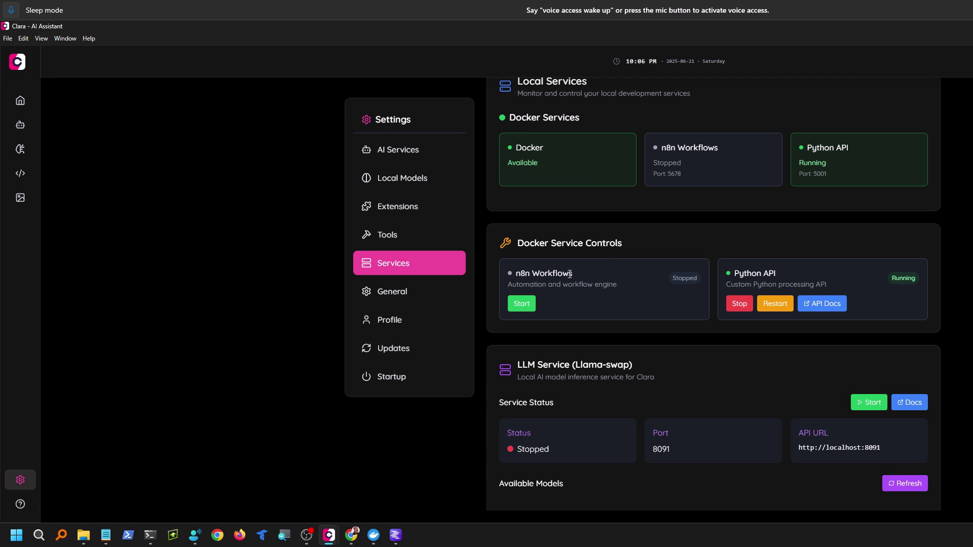
click(521, 305)
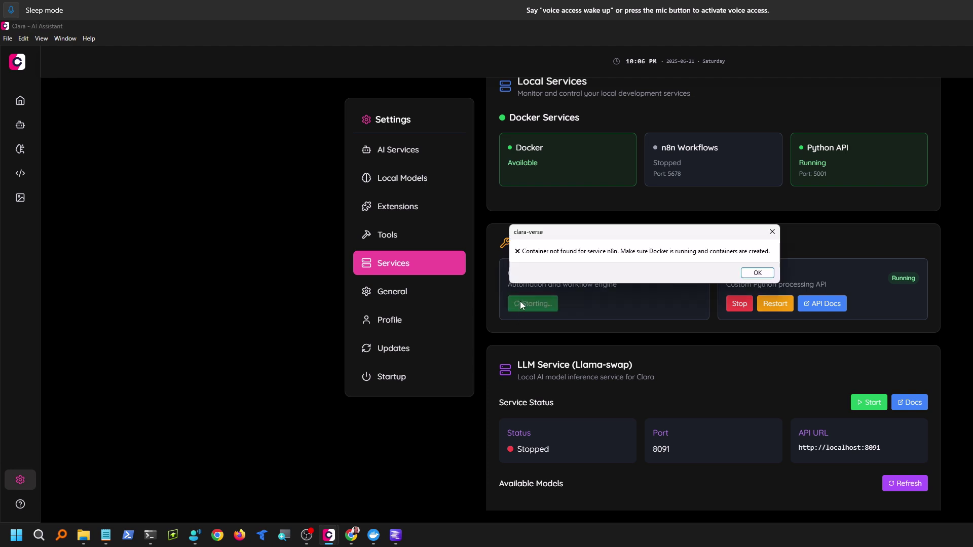
click(757, 273)
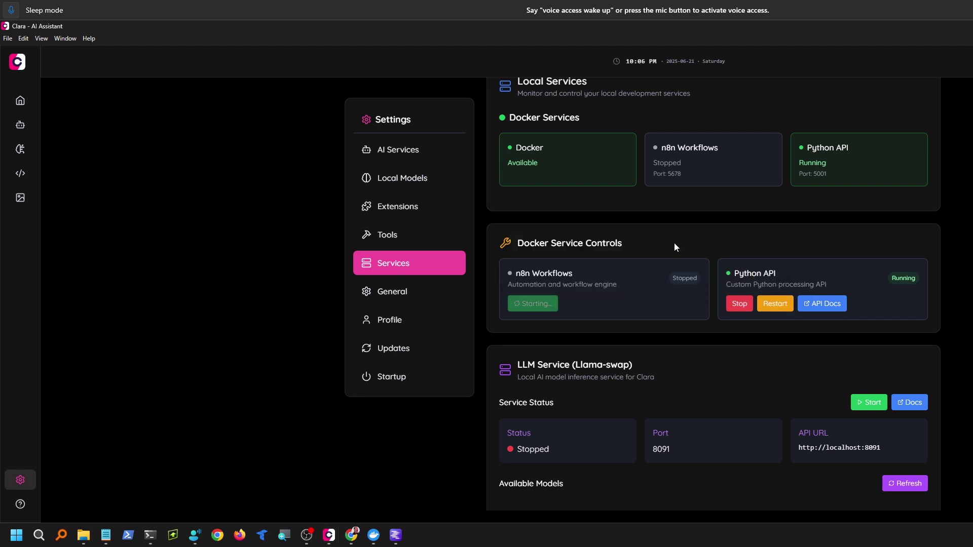
scroll(675, 243, down, 2)
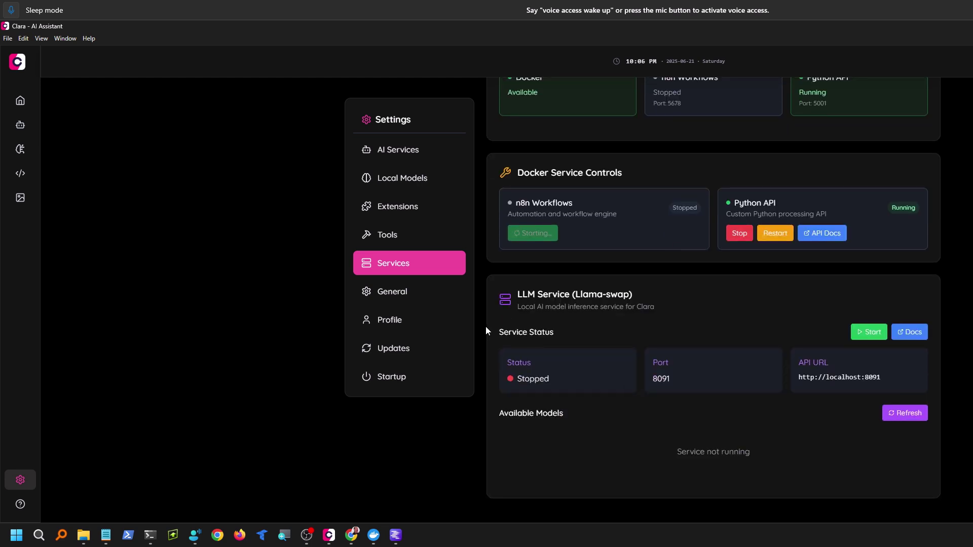
- View the theme and timezone options in the General settings, and return to the Services settings to check the service status
click(403, 296)
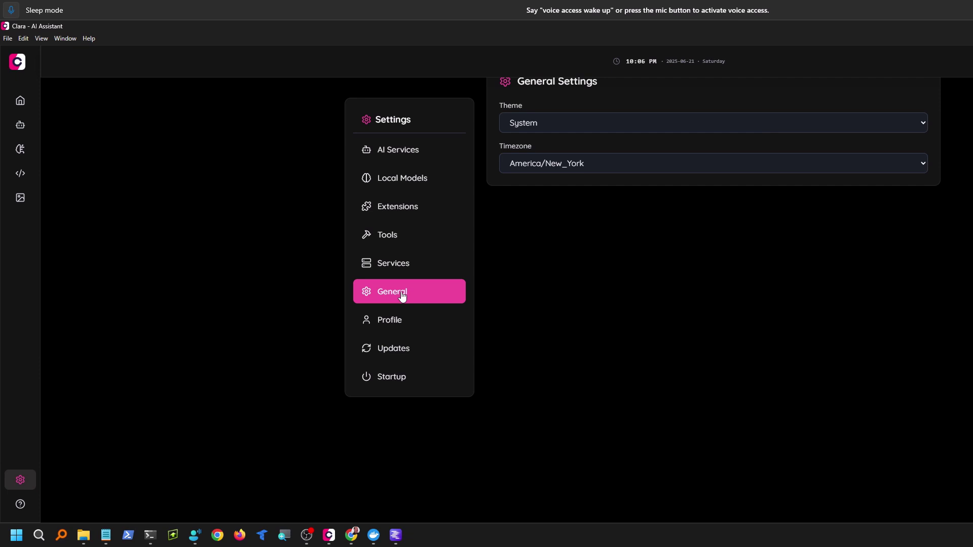
click(406, 267)
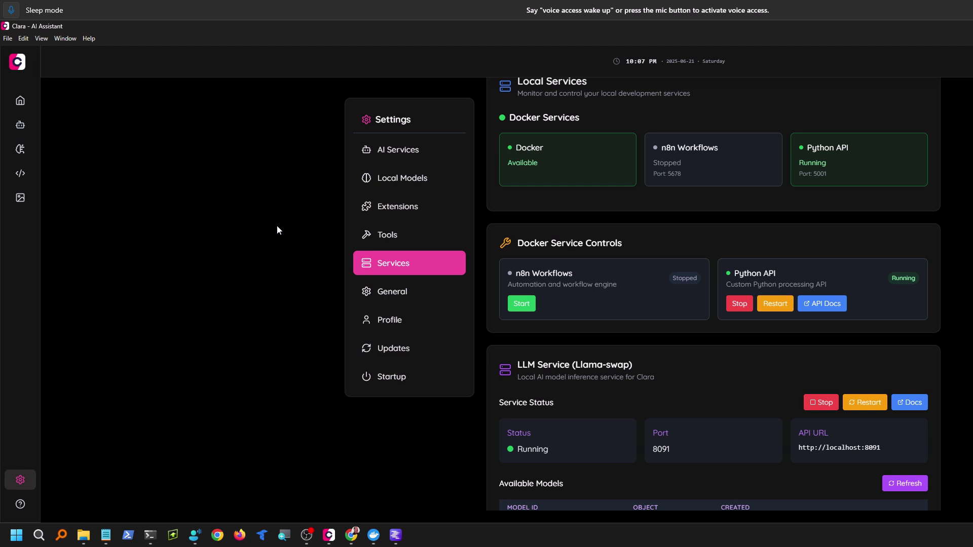
mouse_move(28, 104)
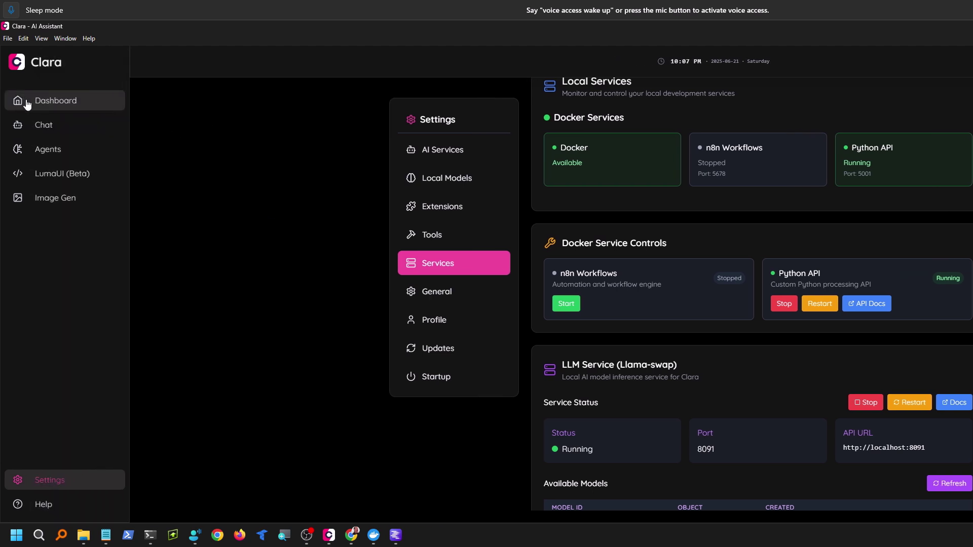